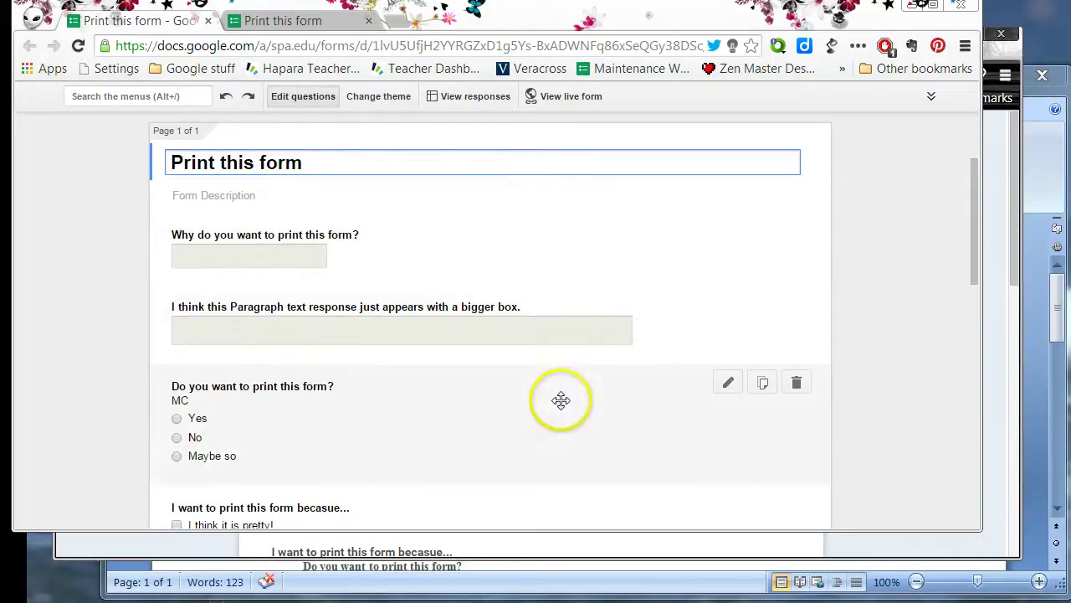
# Step: Scroll through every question type down to the confirmation page, then jump back to the form settings
pyautogui.moveTo(975, 279); pyautogui.dragTo(951, 413)
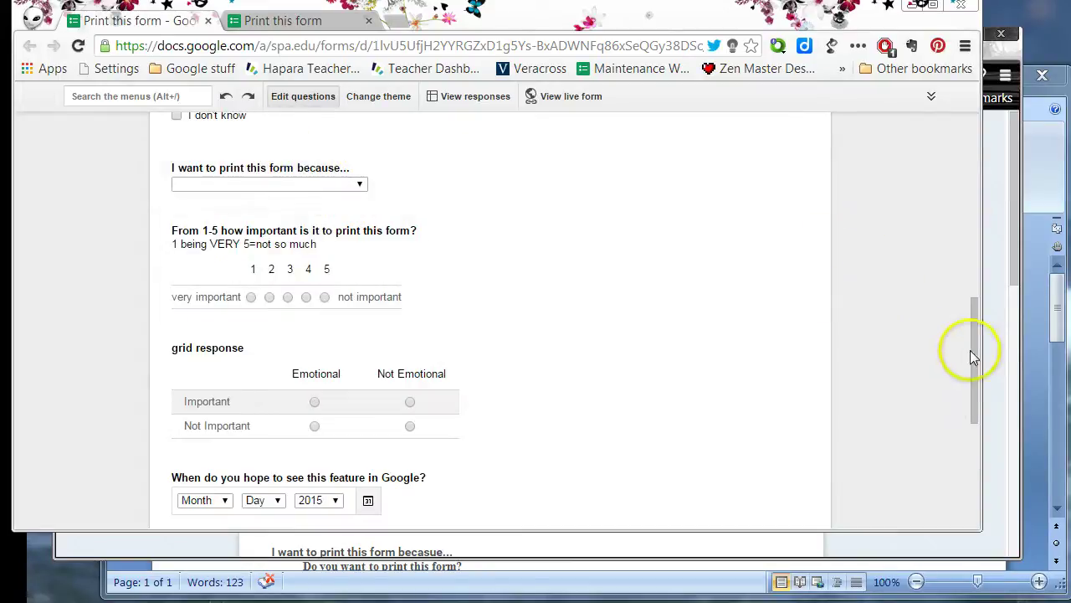
pyautogui.moveTo(970, 349); pyautogui.dragTo(973, 328)
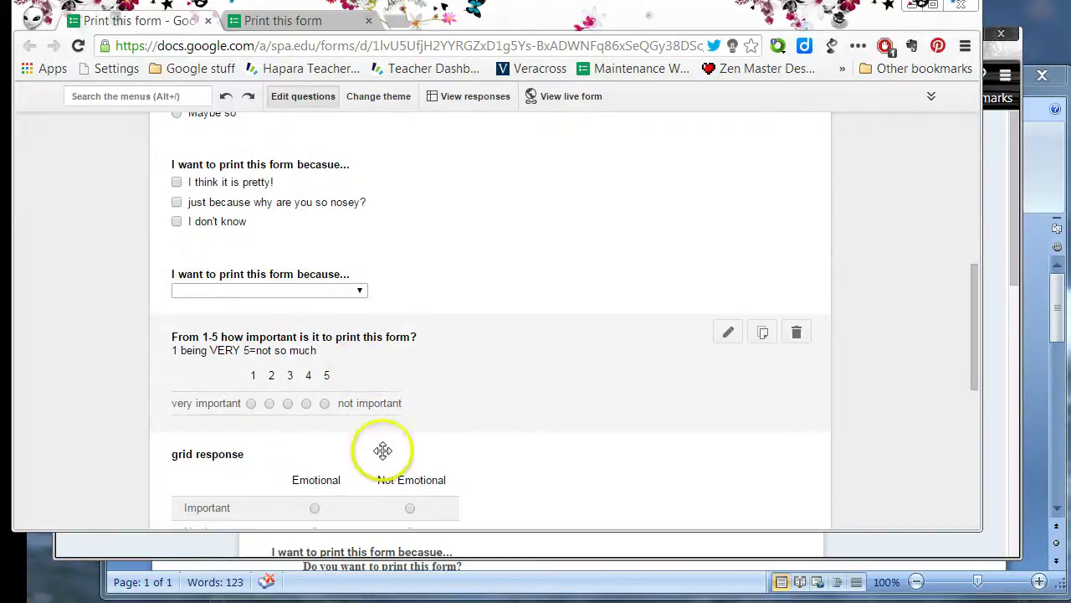
pyautogui.scroll(-2, 385, 479)
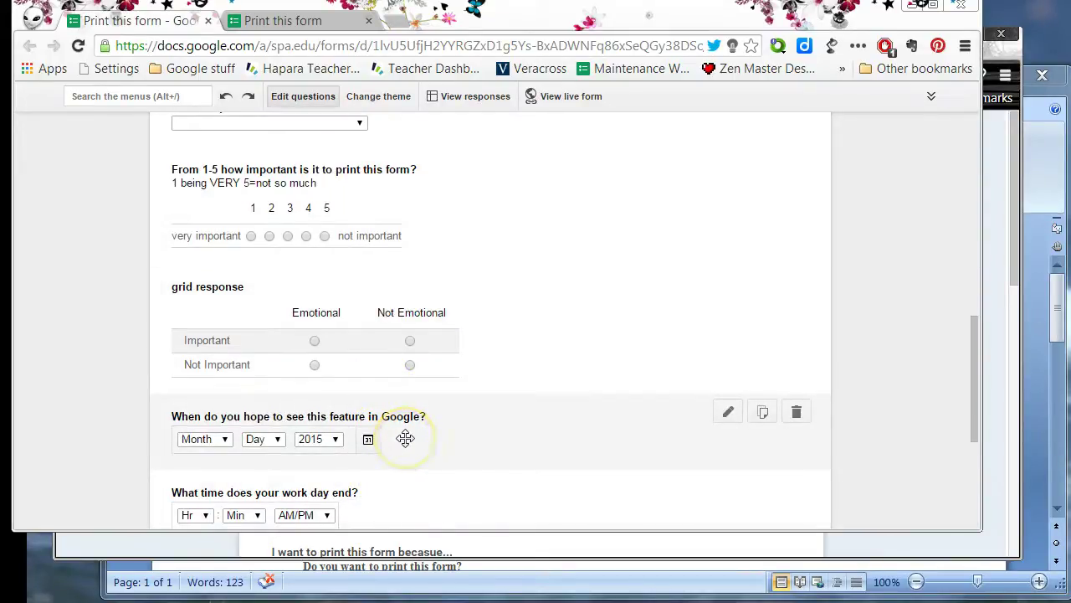
pyautogui.scroll(-2, 406, 469)
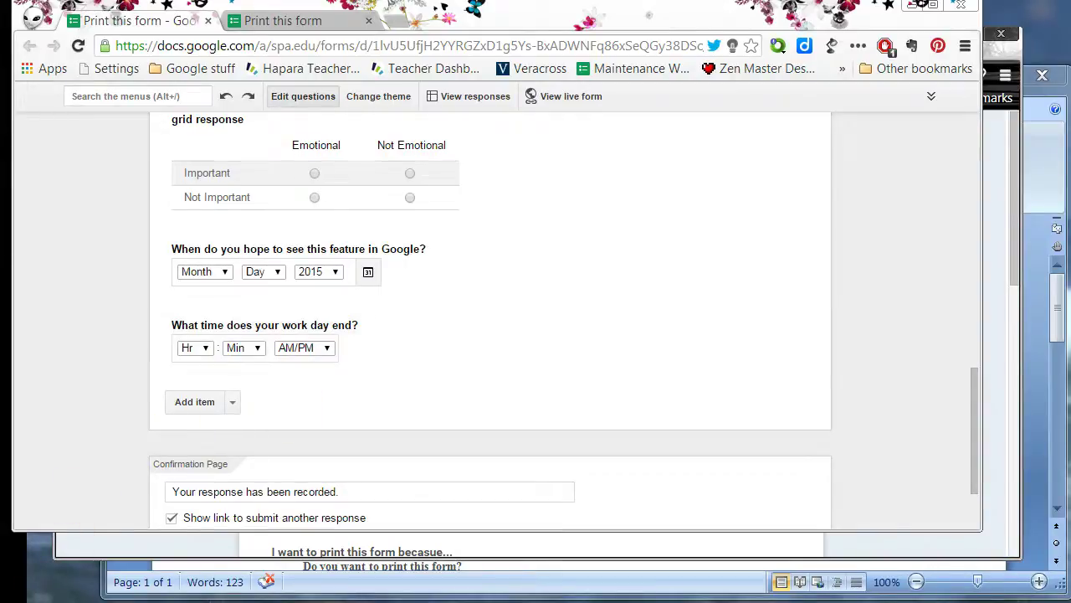
pyautogui.press('Home')
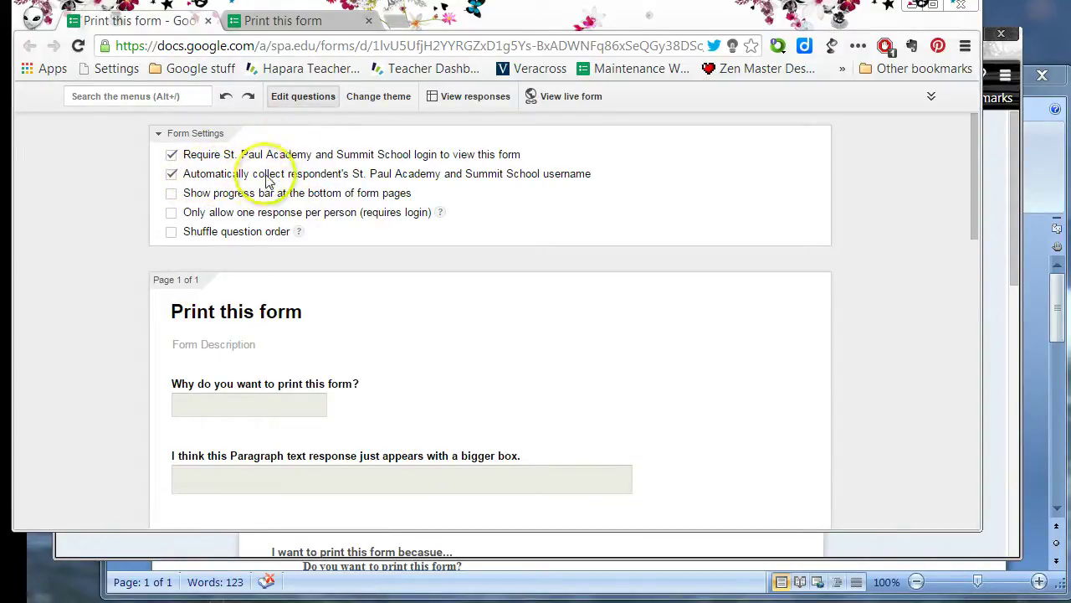
# Step: Turn off required school sign-in so usernames aren't collected, then reopen the live form
pyautogui.click(584, 97)
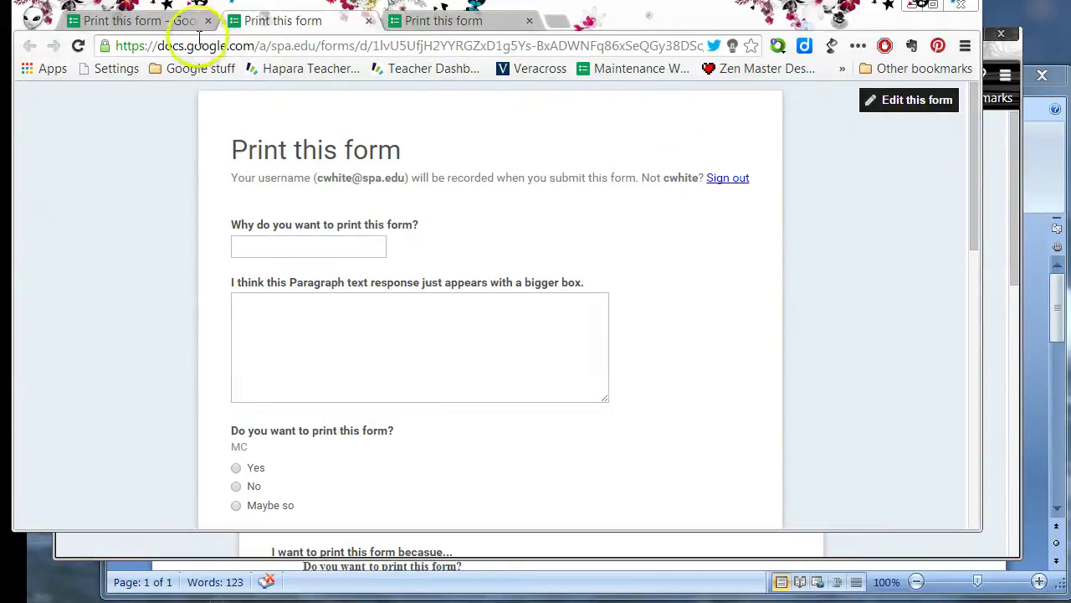
pyautogui.click(115, 19)
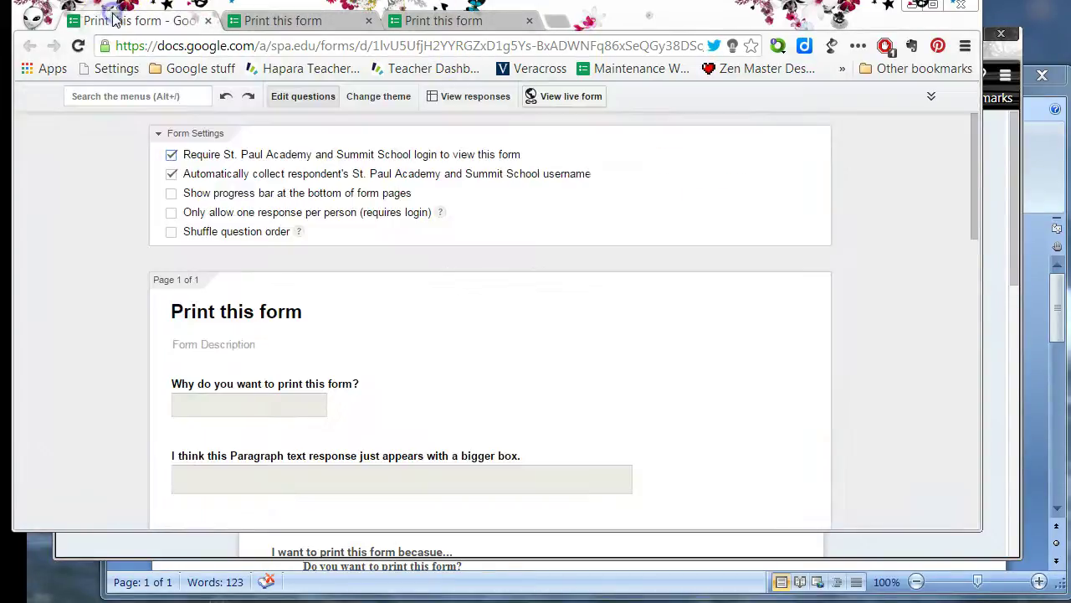
pyautogui.click(172, 154)
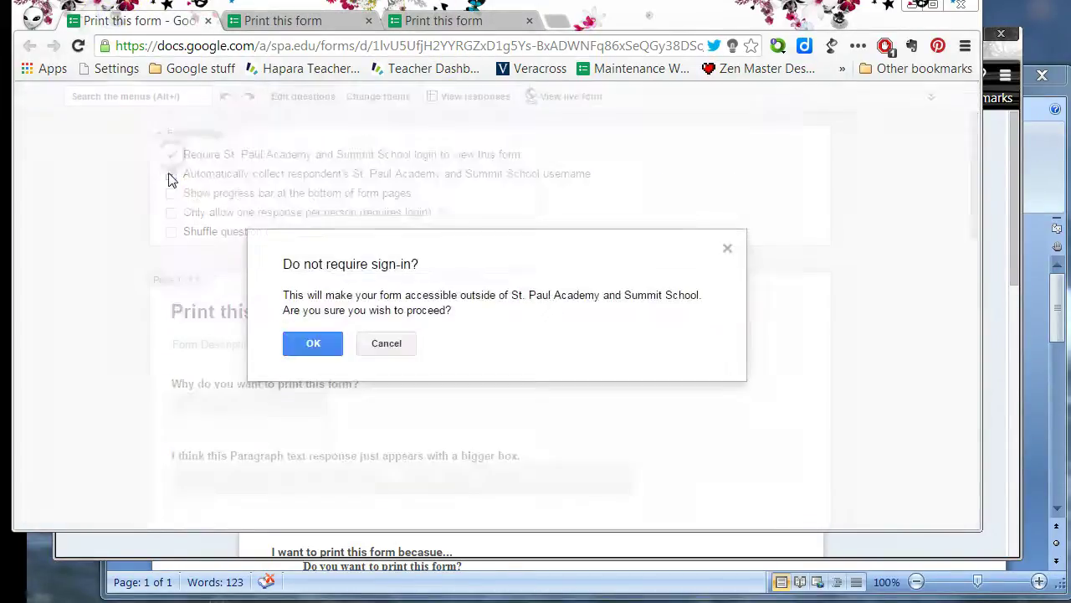
pyautogui.click(311, 343)
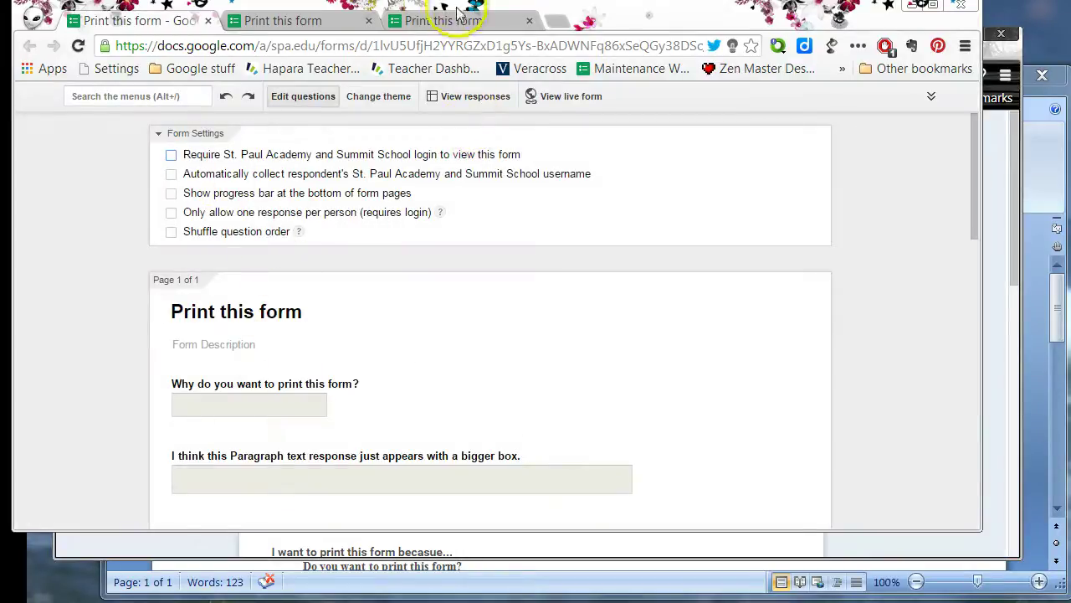
pyautogui.middleClick(478, 20)
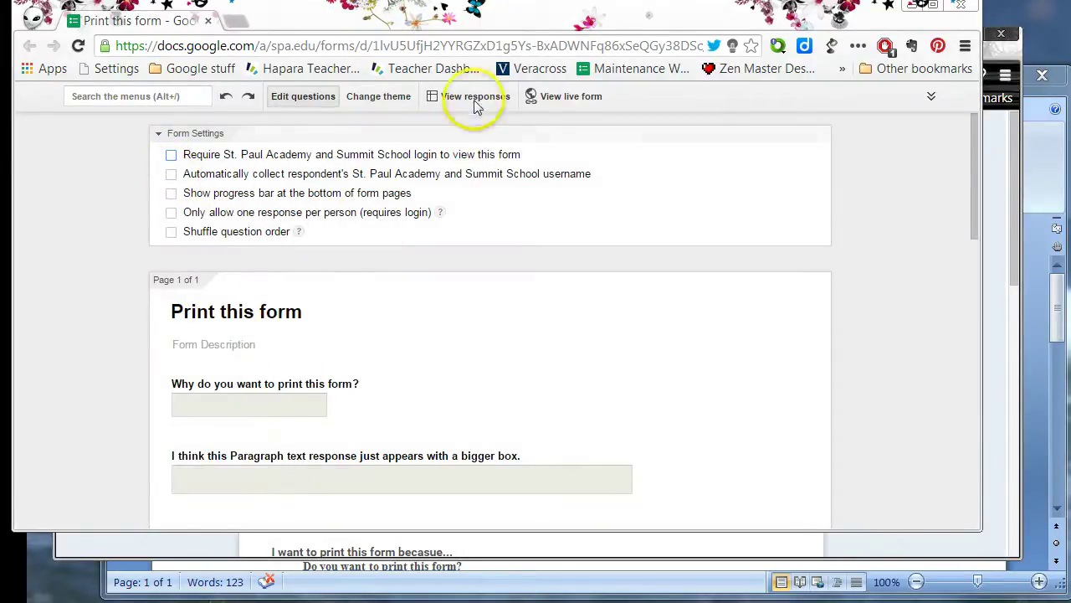
pyautogui.click(562, 97)
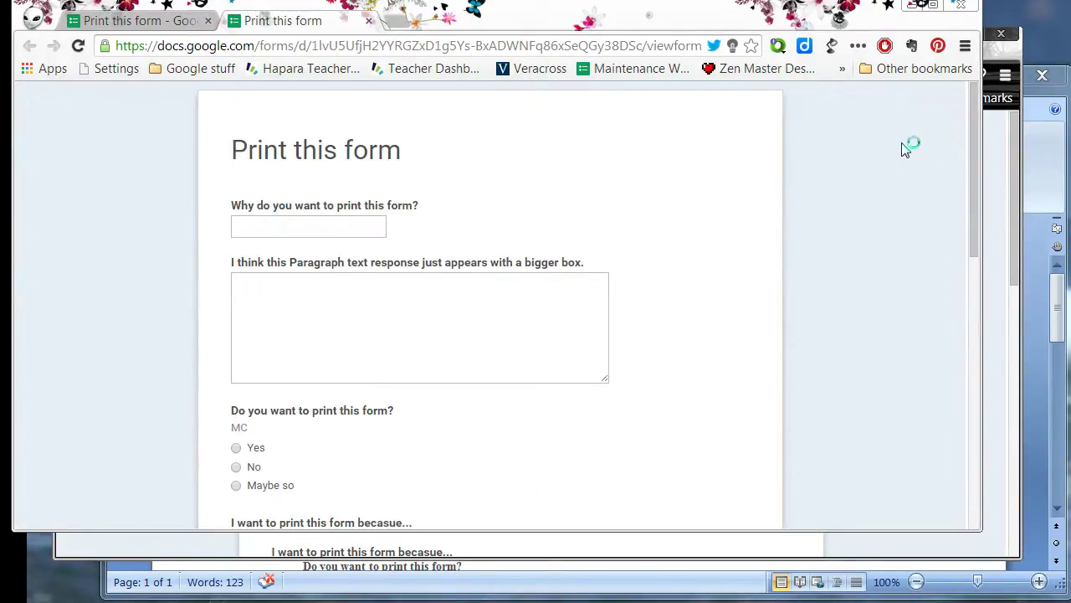
# Step: Preview the live form's two-page printout in Chrome, then close the print preview
pyautogui.hotkey('ctrl', 'p')
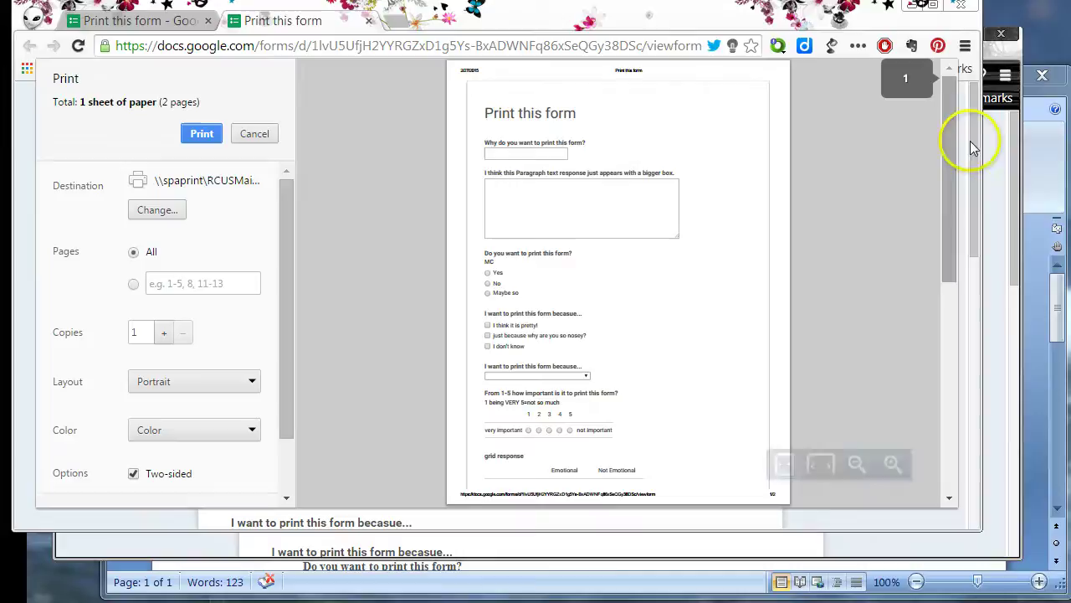
pyautogui.moveTo(951, 150); pyautogui.dragTo(951, 231)
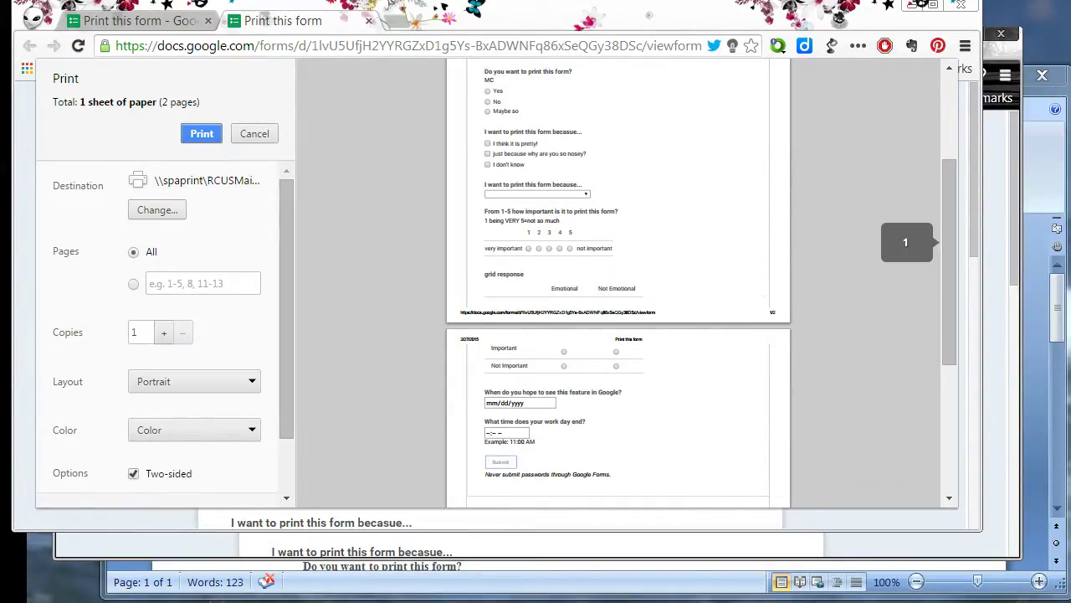
pyautogui.press('Escape')
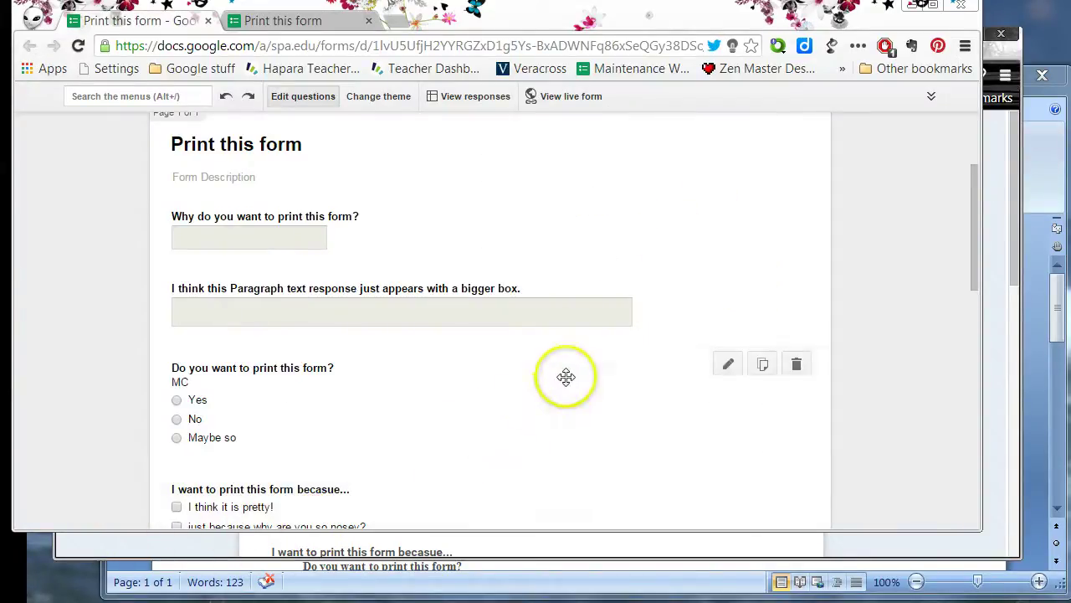
# Step: Browse the default themes while keeping Basic, then return to the live form tab
pyautogui.click(379, 97)
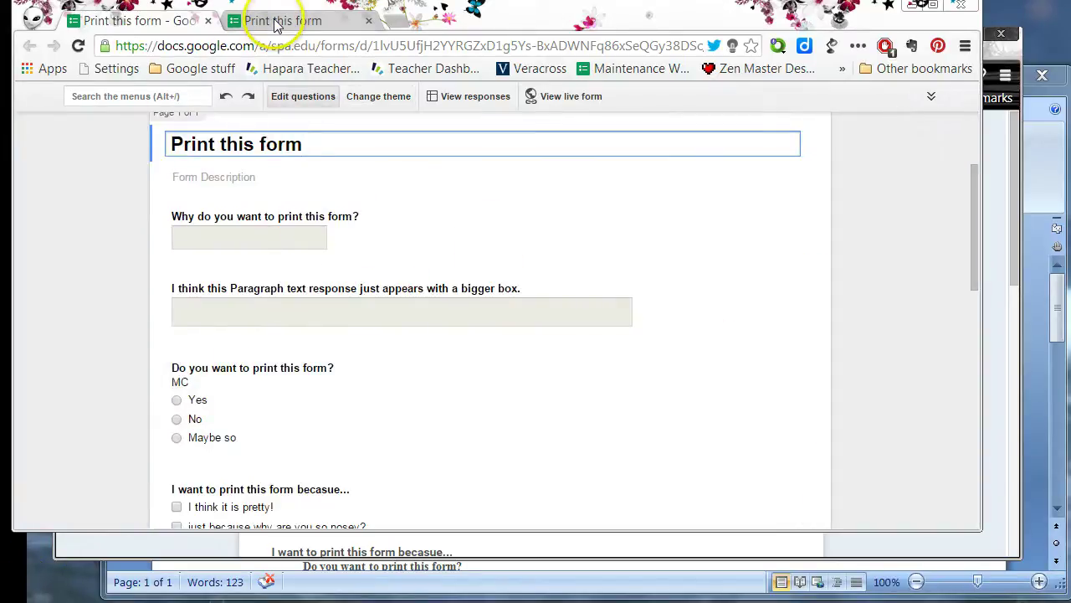
pyautogui.click(283, 20)
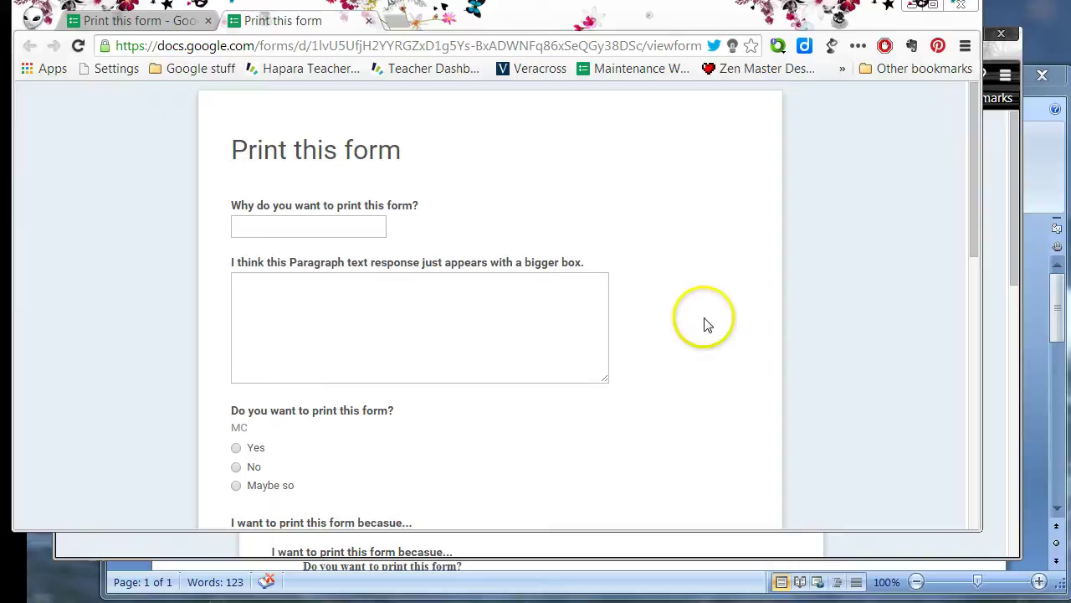
# Step: Select and copy the live form's questions, then bring up the blank Word document
pyautogui.scroll(-8, 705, 325)
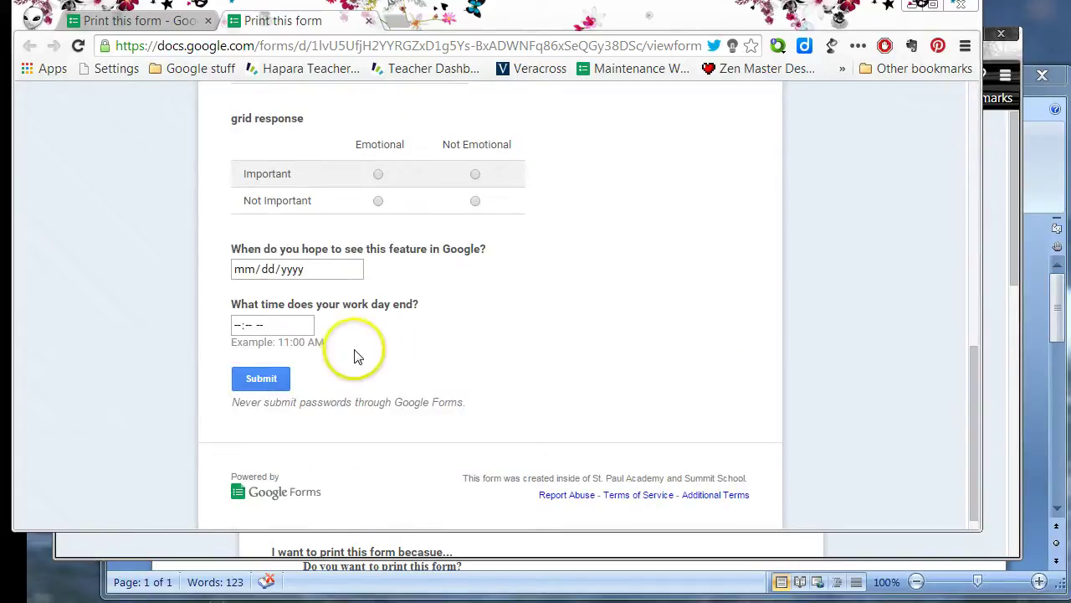
pyautogui.moveTo(354, 347); pyautogui.dragTo(207, 67)
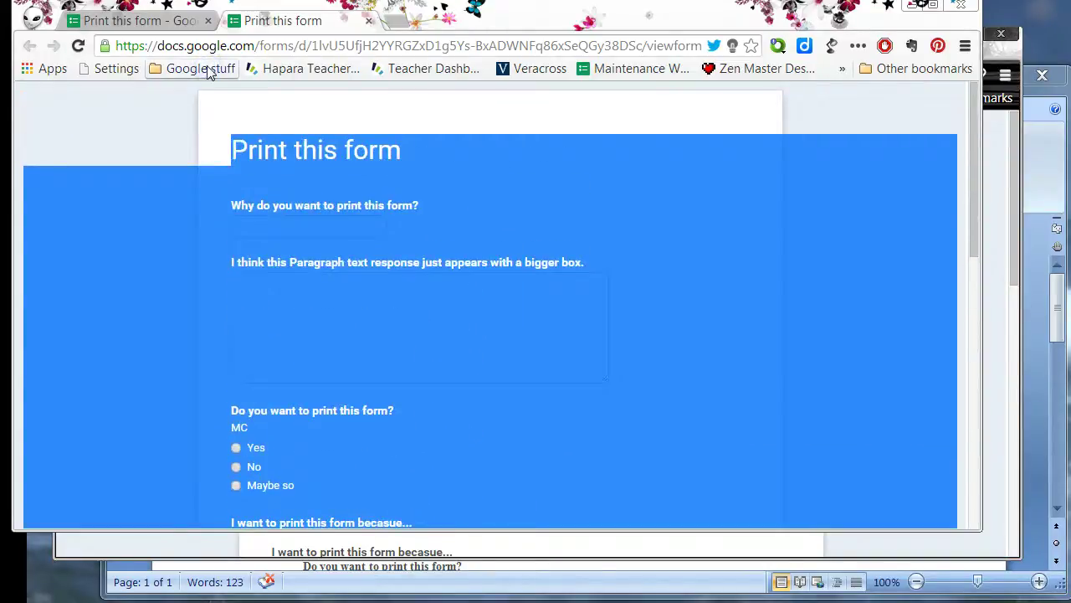
pyautogui.hotkey('alt', 'Tab')
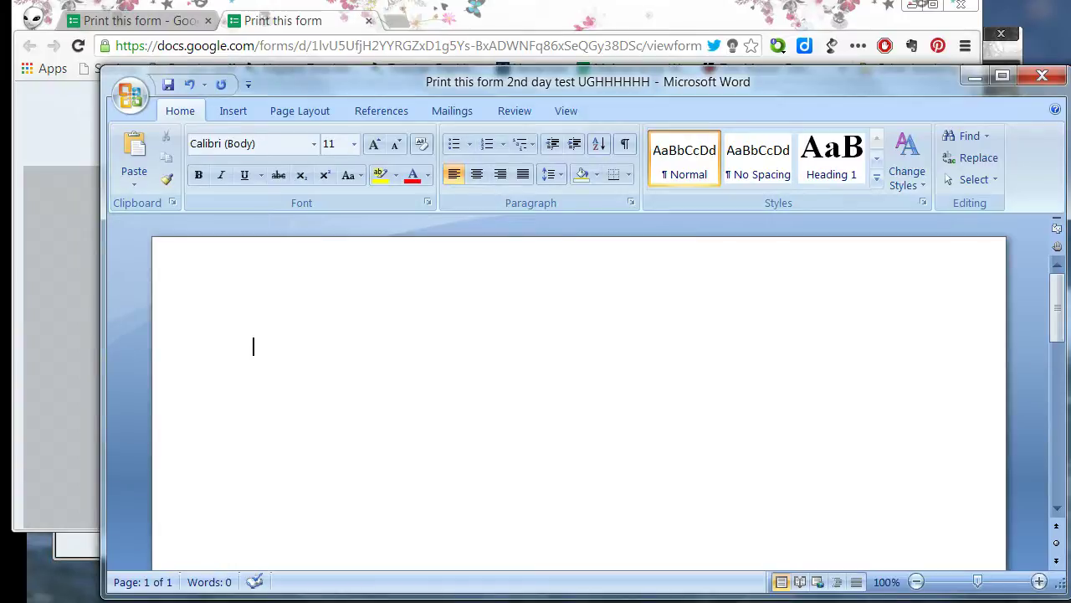
# Step: Paste the copied form into the Word document and try the first short-answer box
pyautogui.hotkey('ctrl', 'v')
pyautogui.moveTo(1062, 301); pyautogui.dragTo(1054, 311)
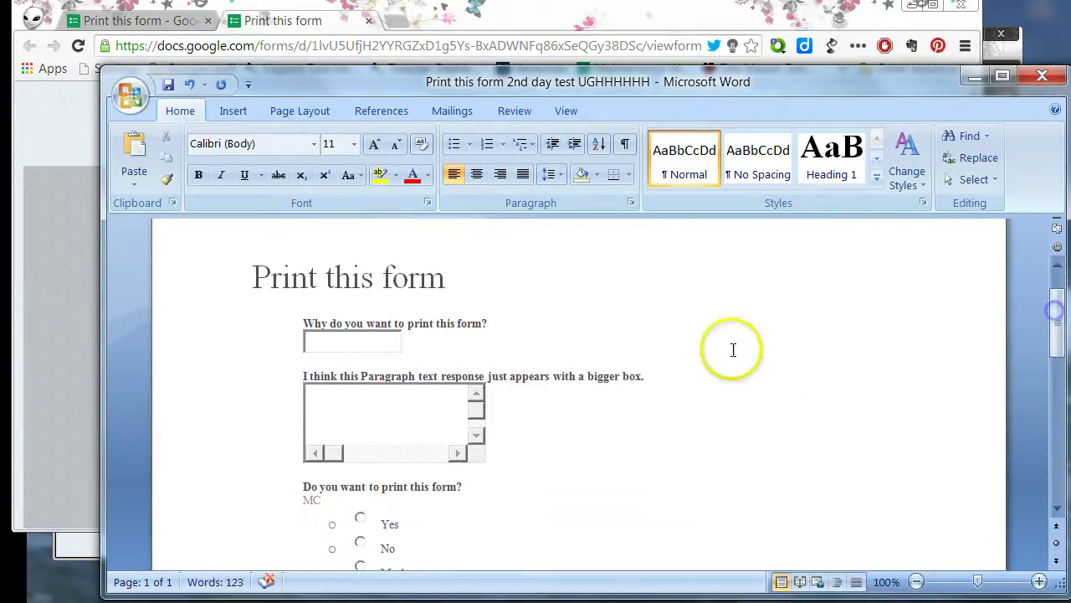
pyautogui.click(413, 340)
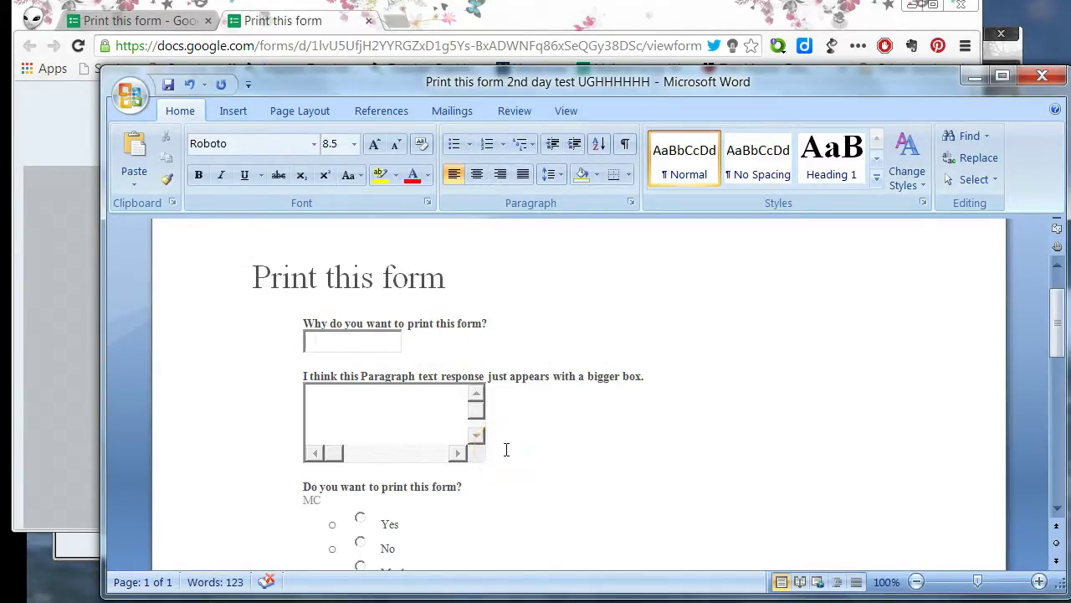
# Step: Scroll through the pasted questions and test the dropdown question's choices
pyautogui.scroll(-1, 506, 449)
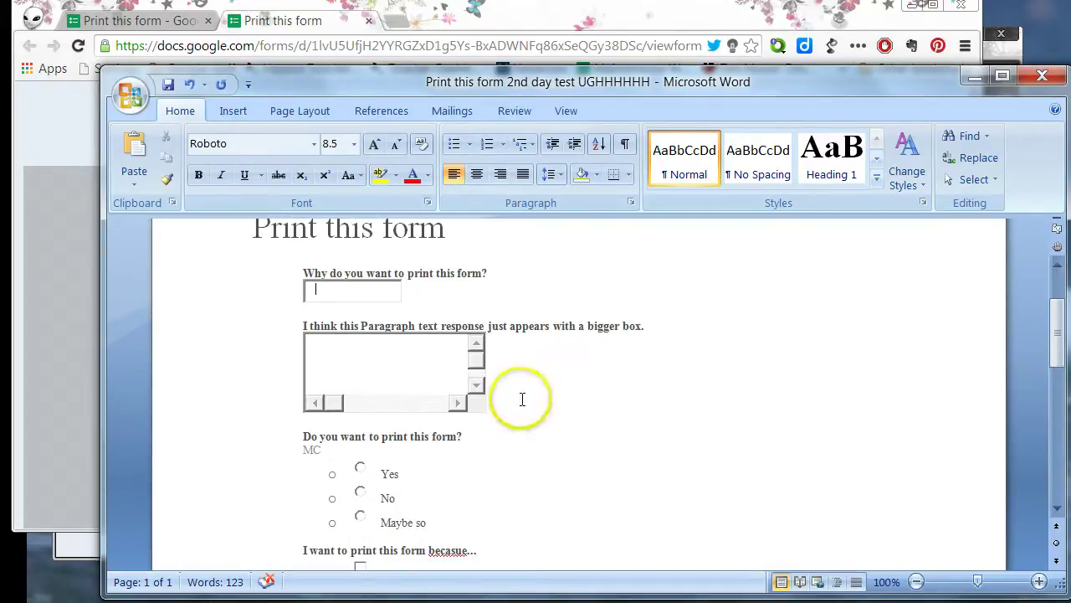
pyautogui.scroll(-1, 521, 400)
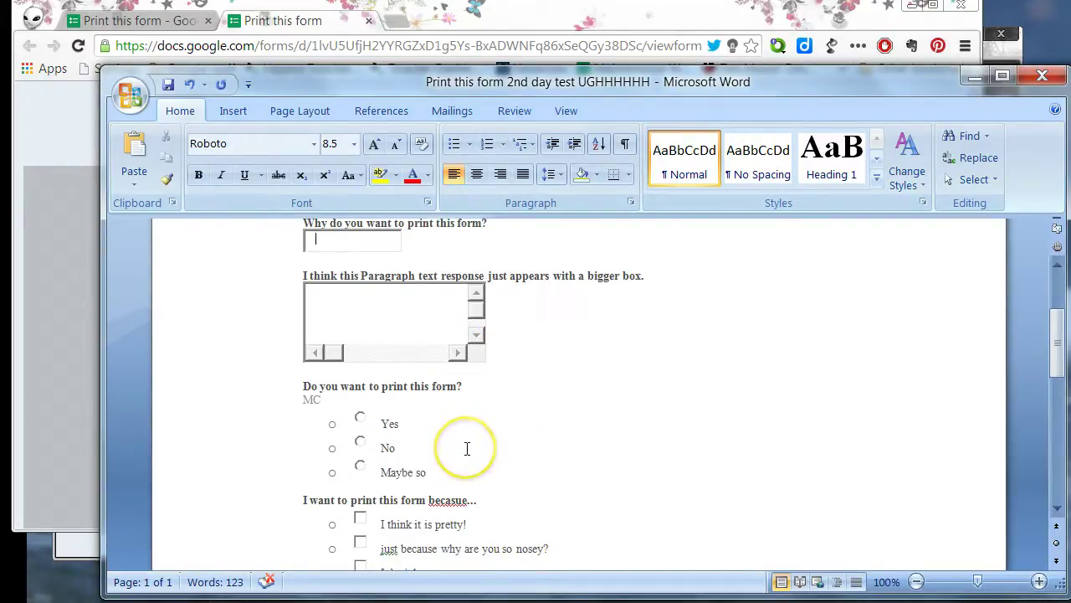
pyautogui.scroll(-1, 467, 449)
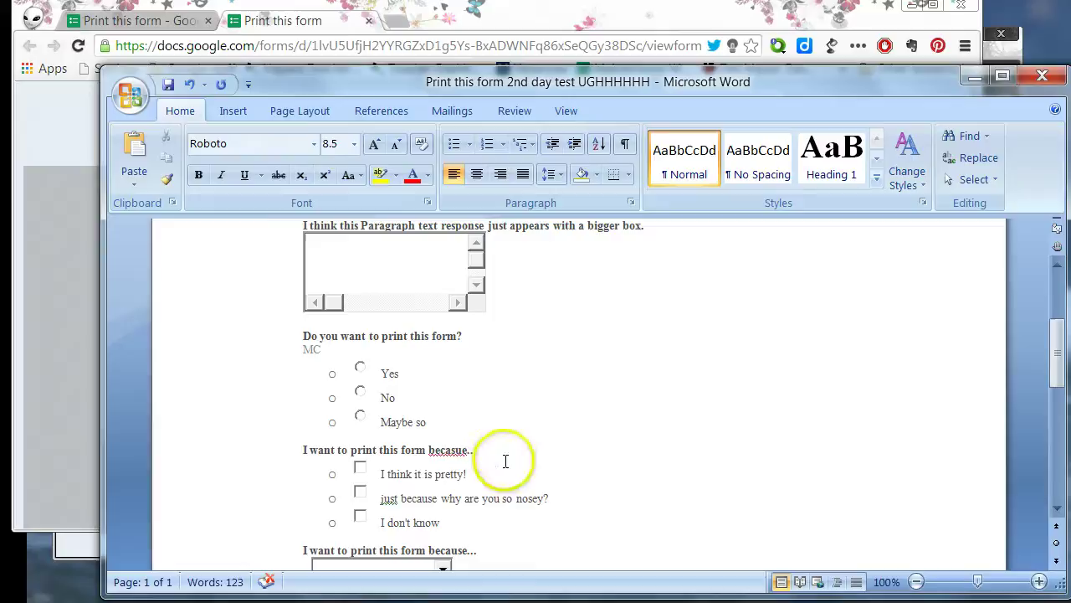
pyautogui.scroll(-2, 507, 458)
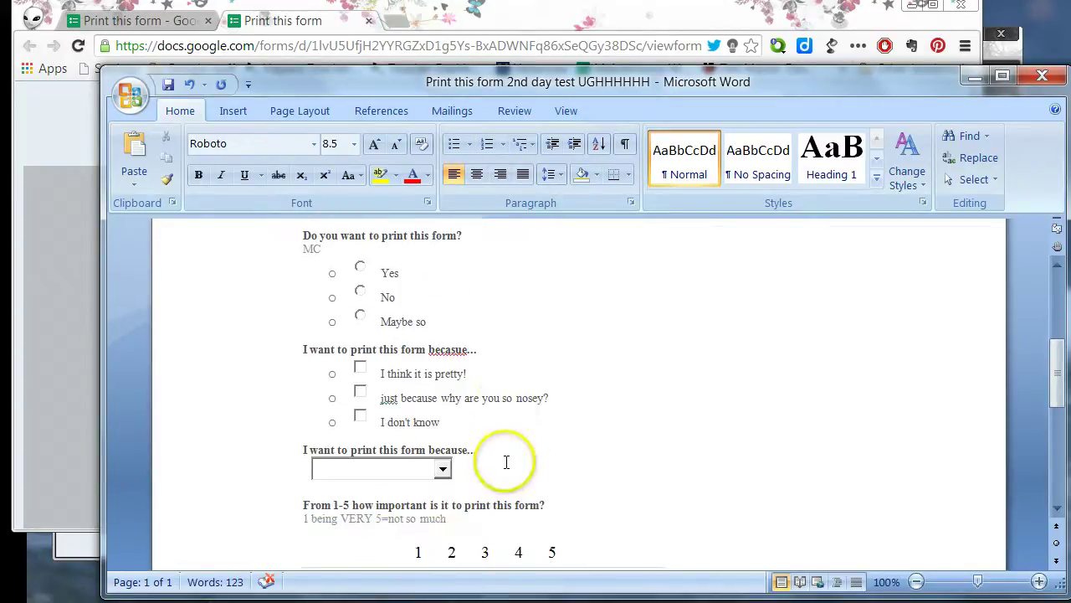
pyautogui.click(444, 470)
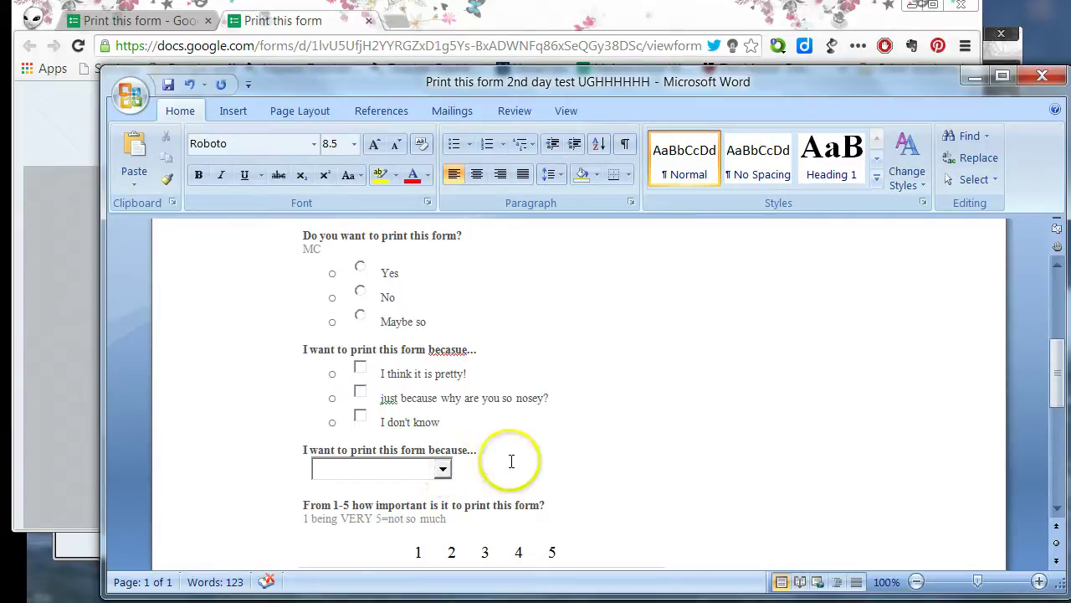
pyautogui.scroll(-3, 510, 459)
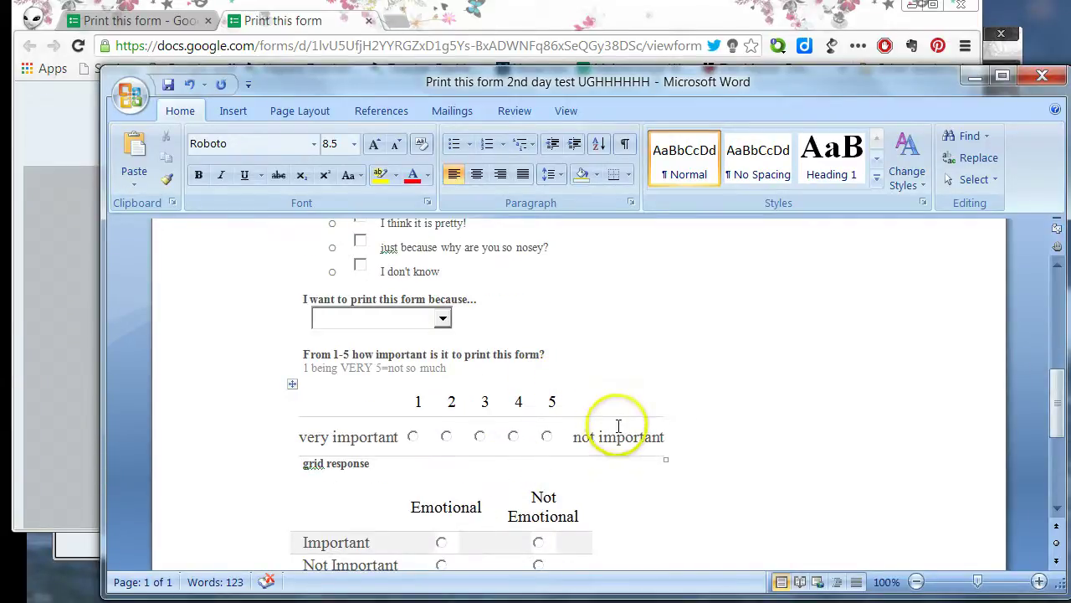
pyautogui.scroll(-2, 648, 448)
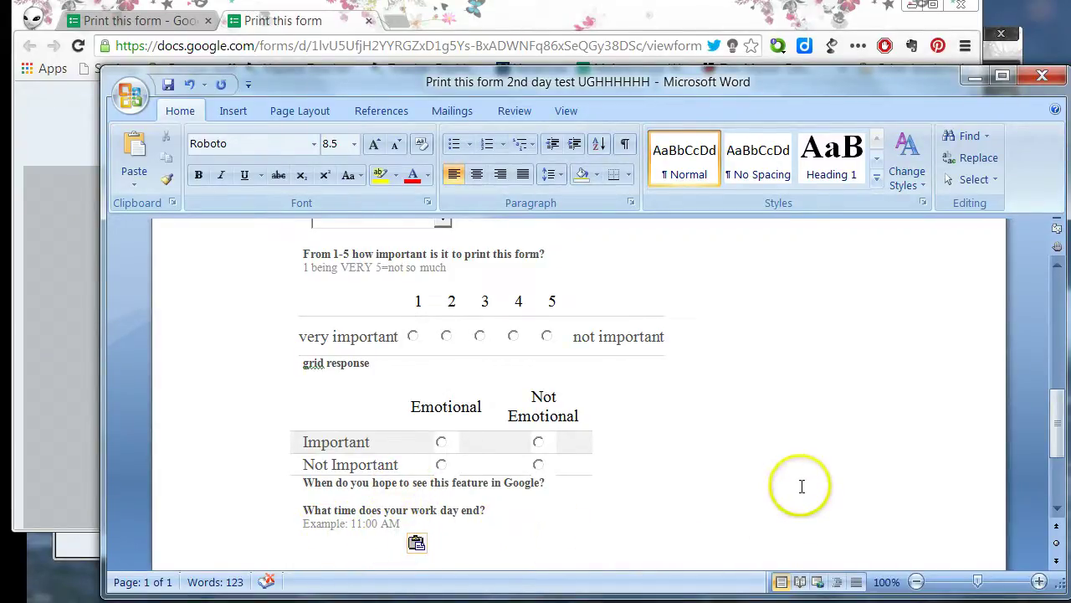
# Step: Recheck the end of the pasted form, then switch back to the Google Forms editor
pyautogui.scroll(10, 801, 486)
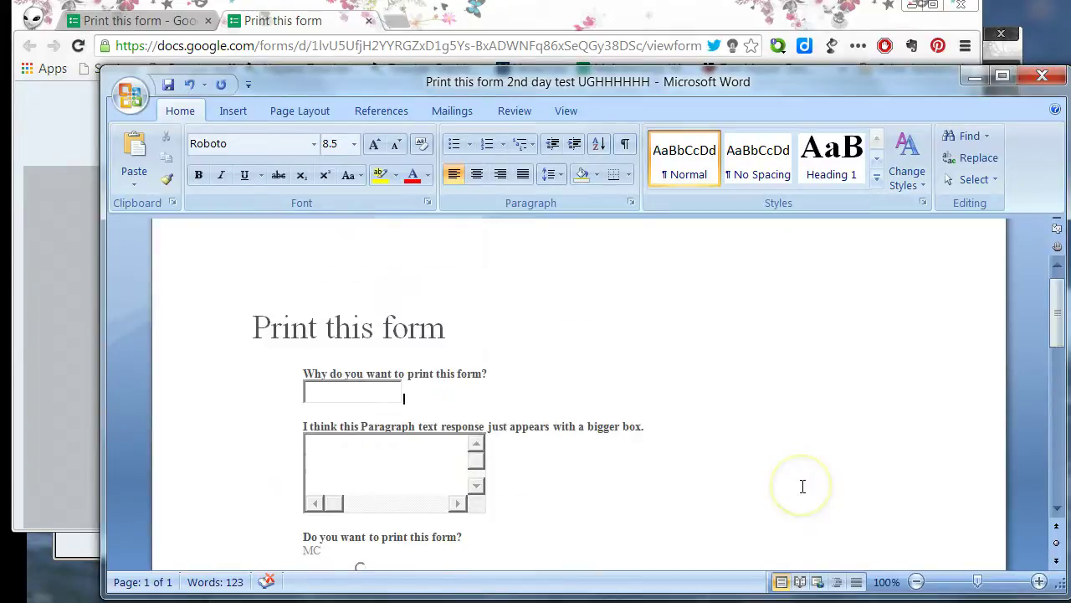
pyautogui.scroll(-8, 802, 485)
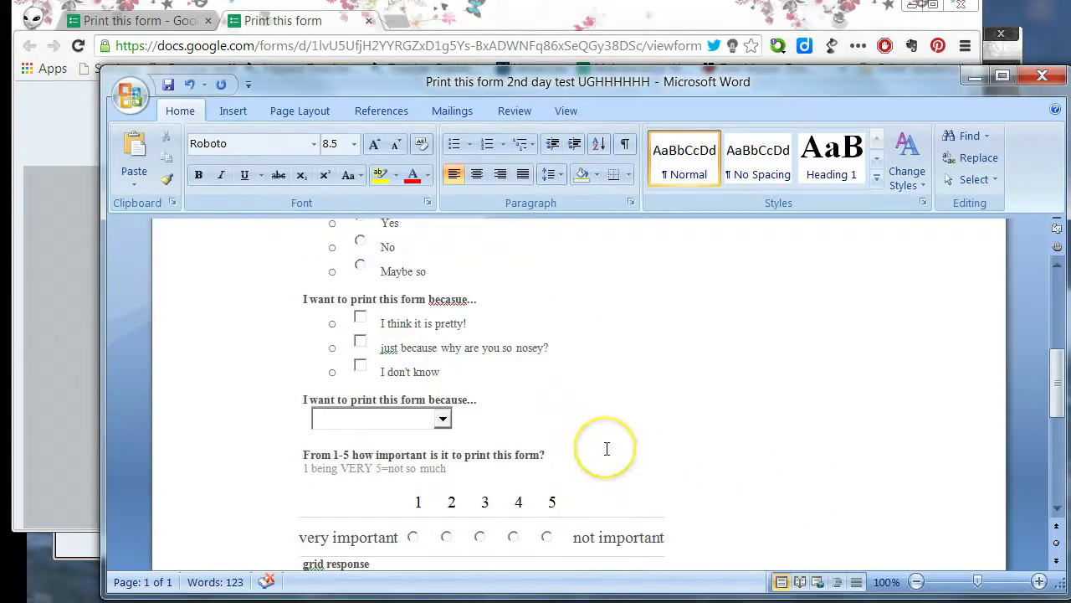
pyautogui.click(79, 515)
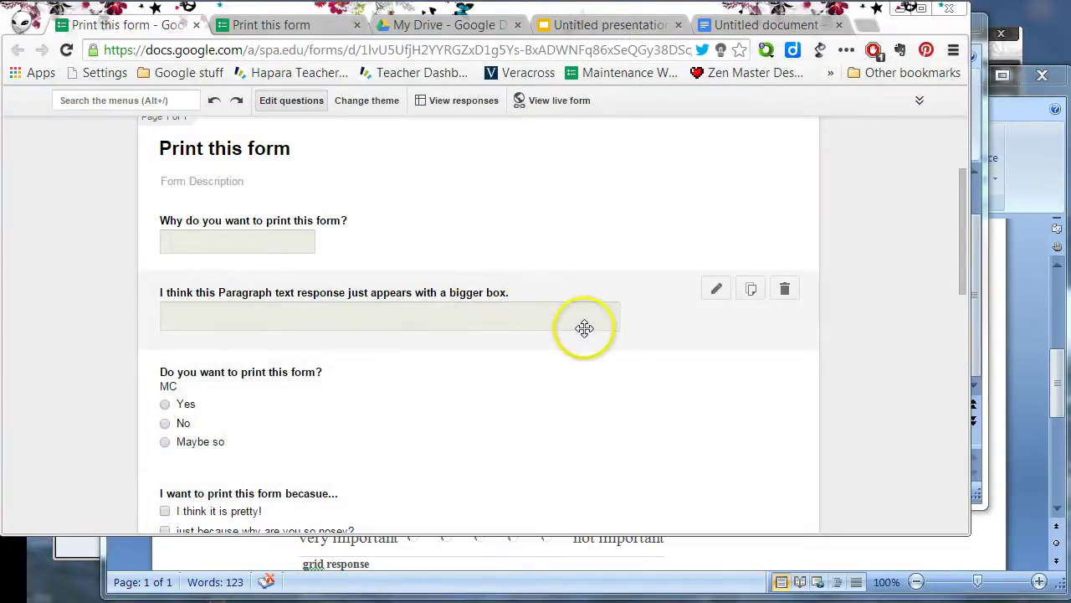
# Step: Scroll through the Untitled document's pasted text, from 'Print this form' to the work-day time question
pyautogui.click(792, 26)
pyautogui.scroll(2, 792, 351)
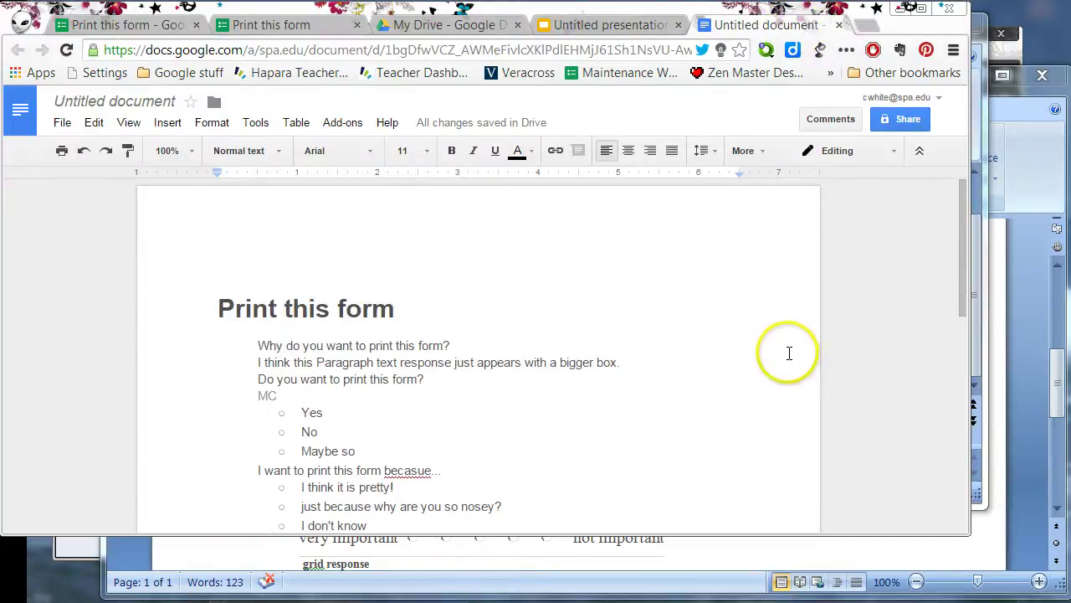
pyautogui.scroll(-5, 791, 352)
pyautogui.scroll(-3, 789, 358)
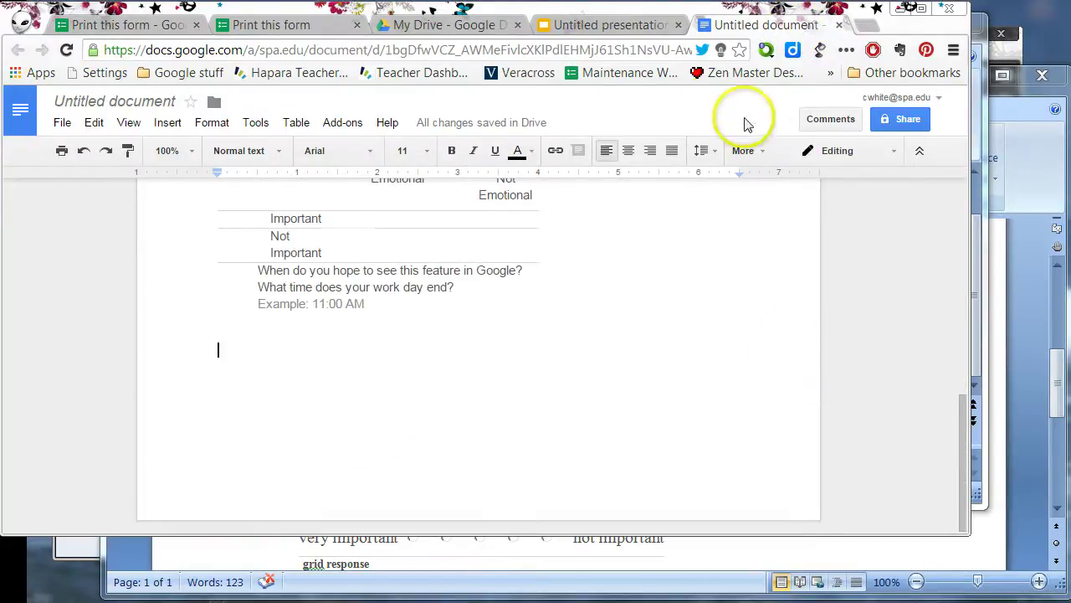
pyautogui.click(632, 30)
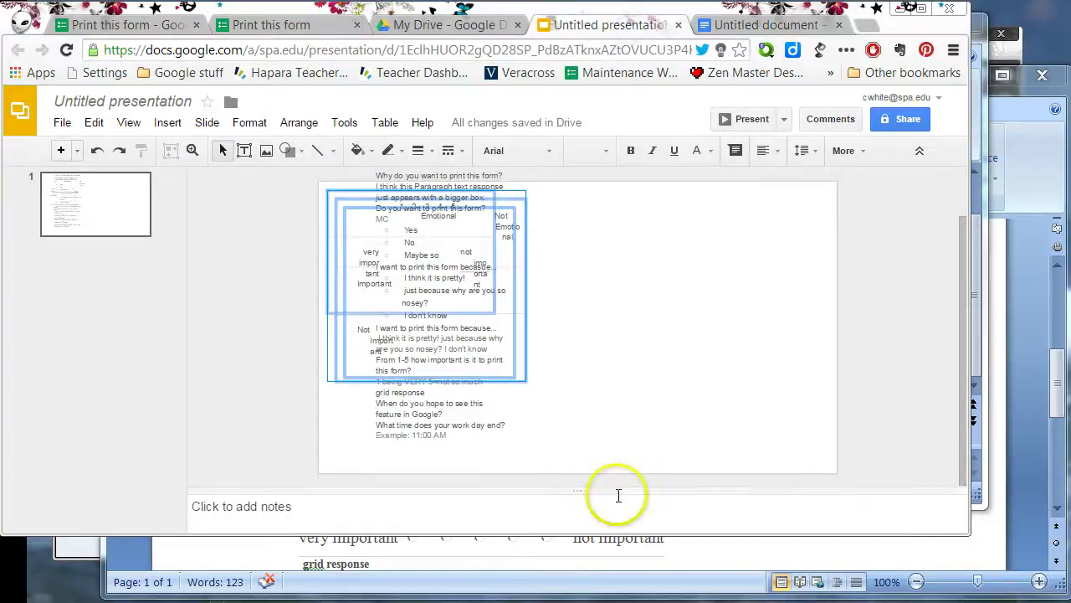